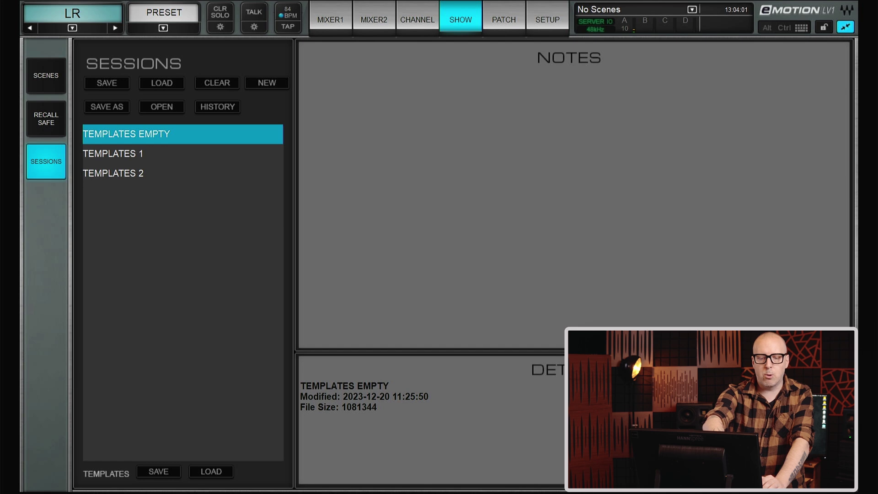
Load TEMPLATES 1 without saving the current session, keeping the session's saved configuration.
click(112, 153)
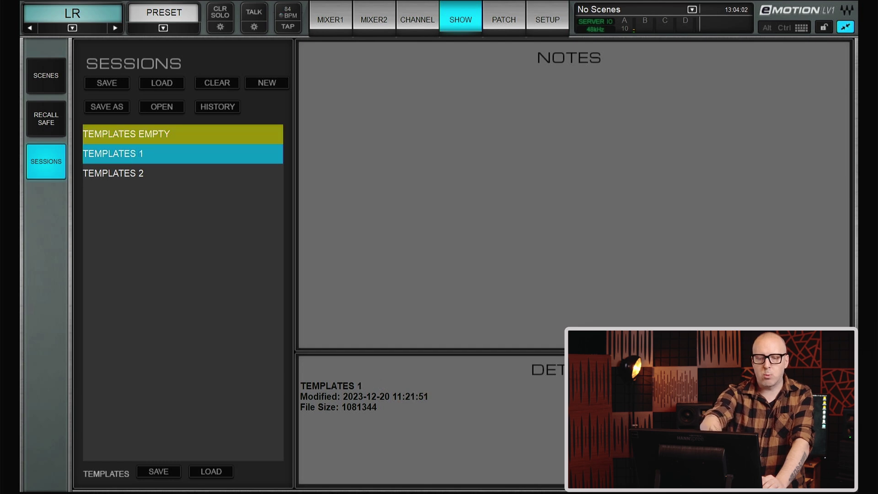
click(171, 85)
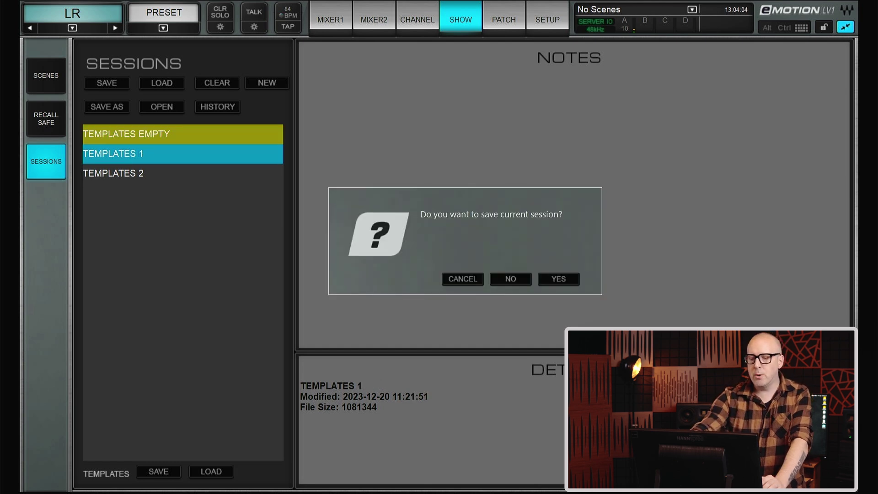
click(510, 279)
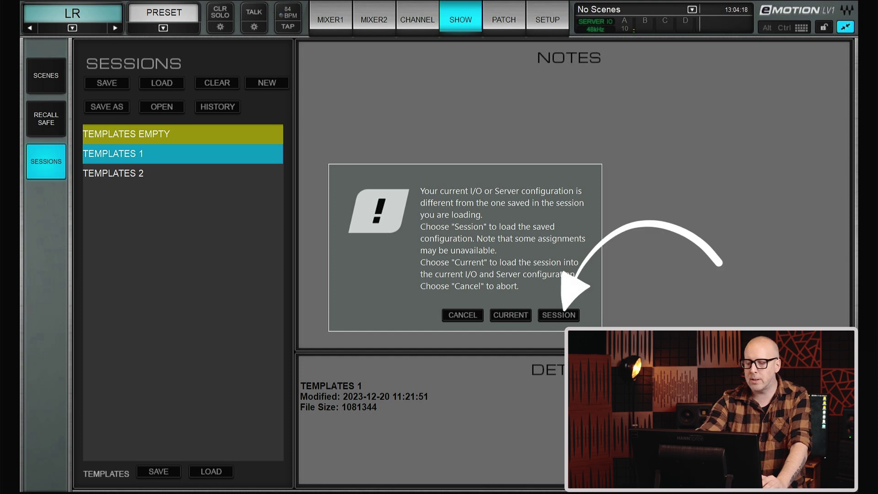
key(Return)
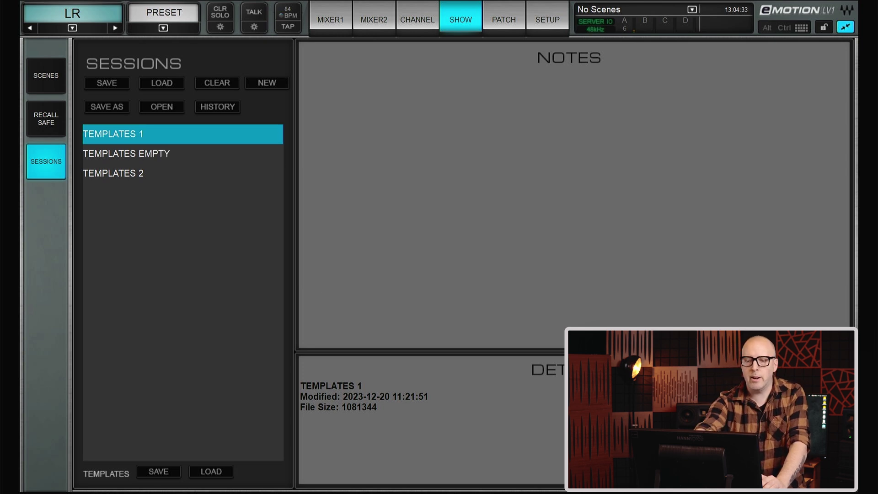
View the MIXER1 channel strips, then the Setup U/I Settings page.
click(331, 19)
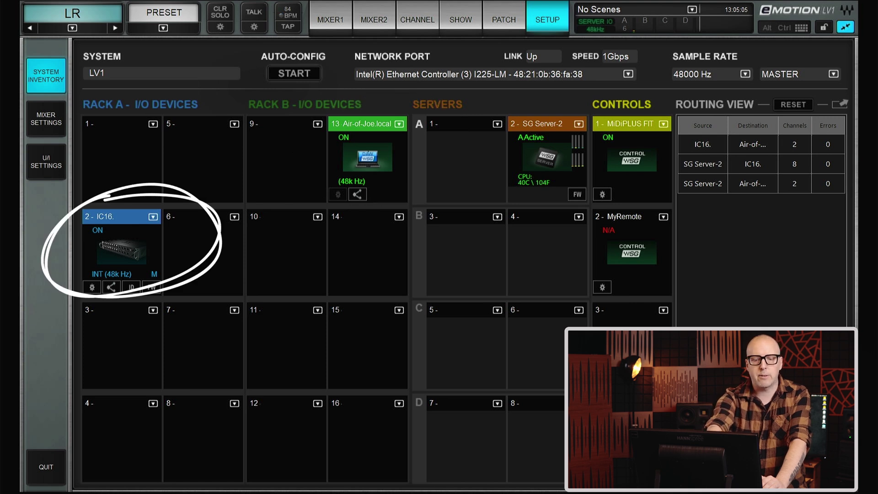
click(46, 161)
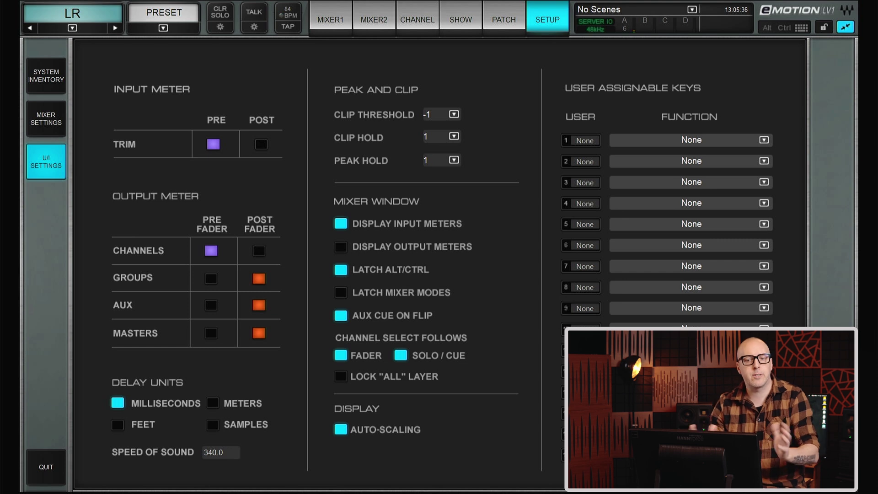
From the mixer go to SHOW > Sessions and load TEMPLATES 2 with its saved configuration.
click(330, 19)
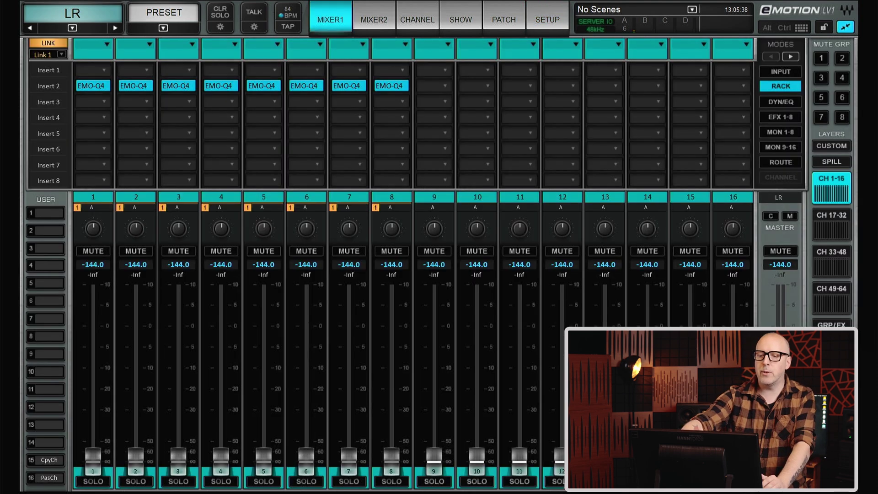
click(460, 19)
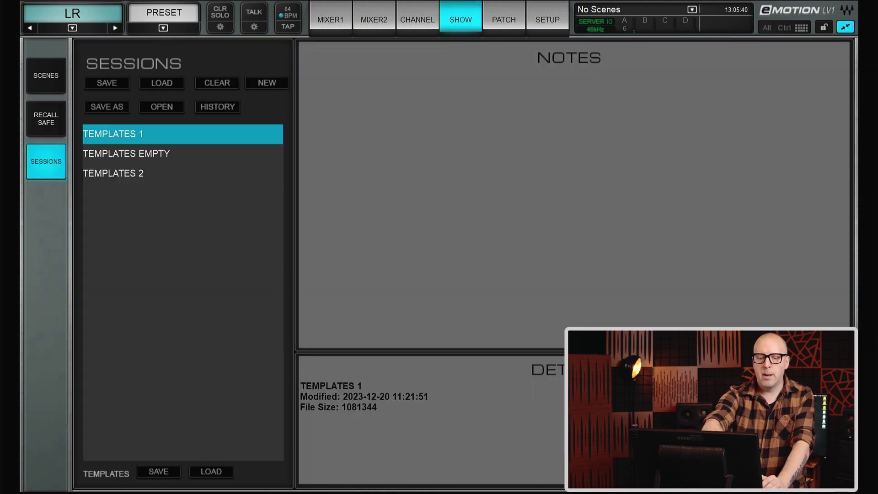
click(113, 173)
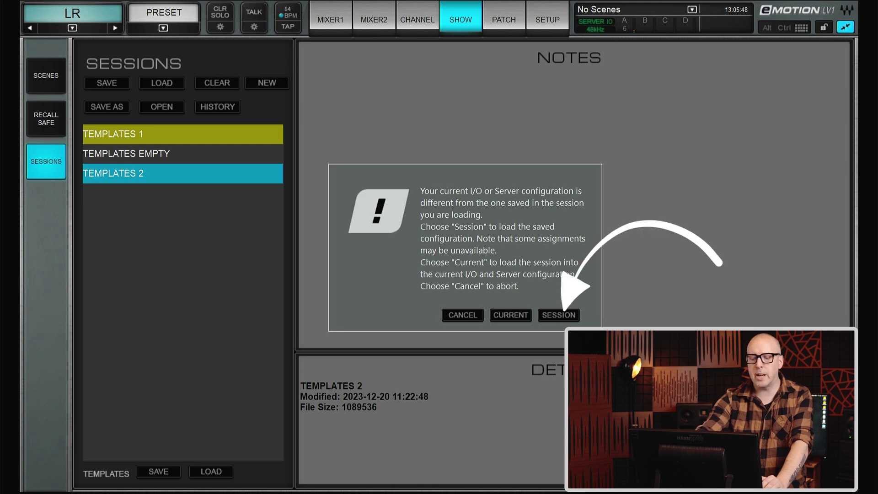
click(558, 315)
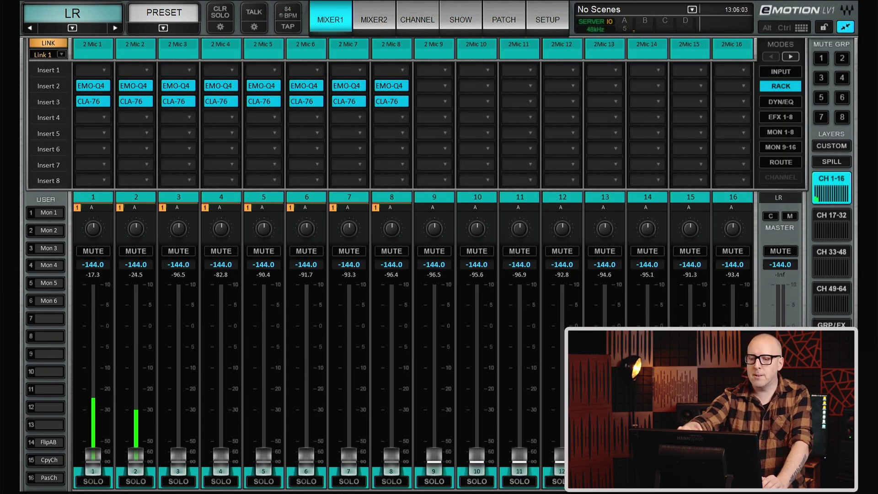
Inspect TEMPLATES 2's input patch matrix, U/I Settings and System Inventory pages.
click(503, 19)
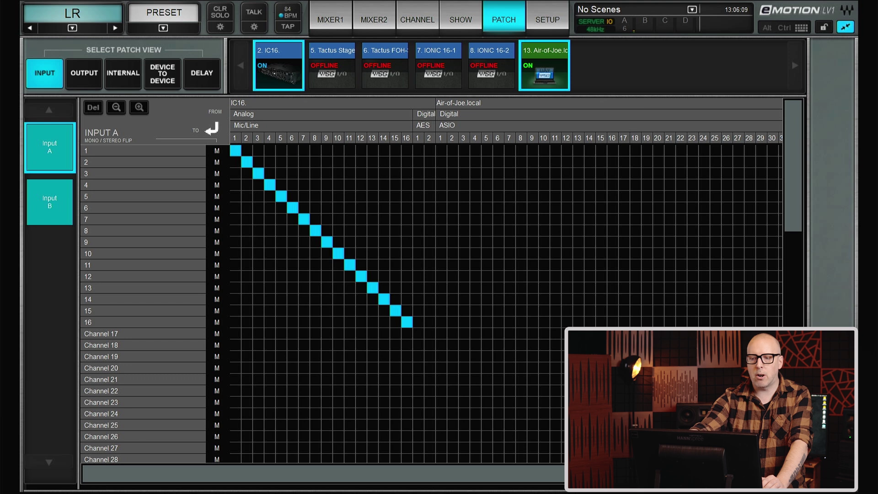
click(547, 19)
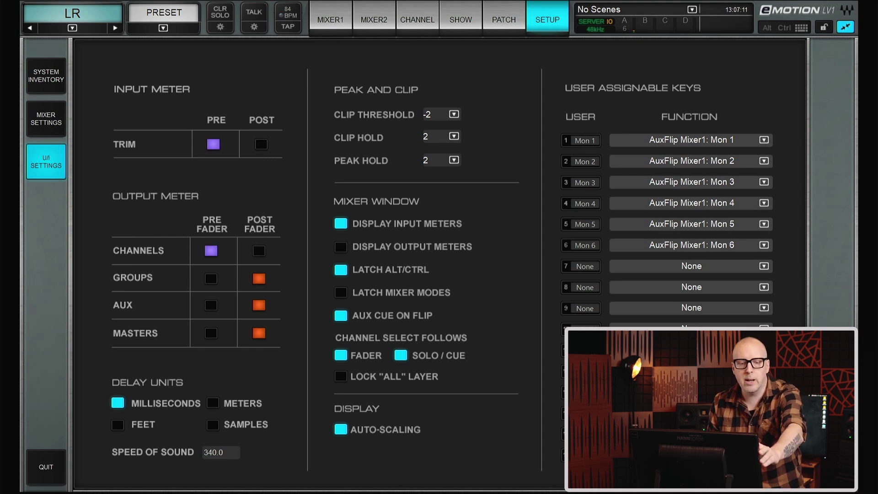
click(46, 75)
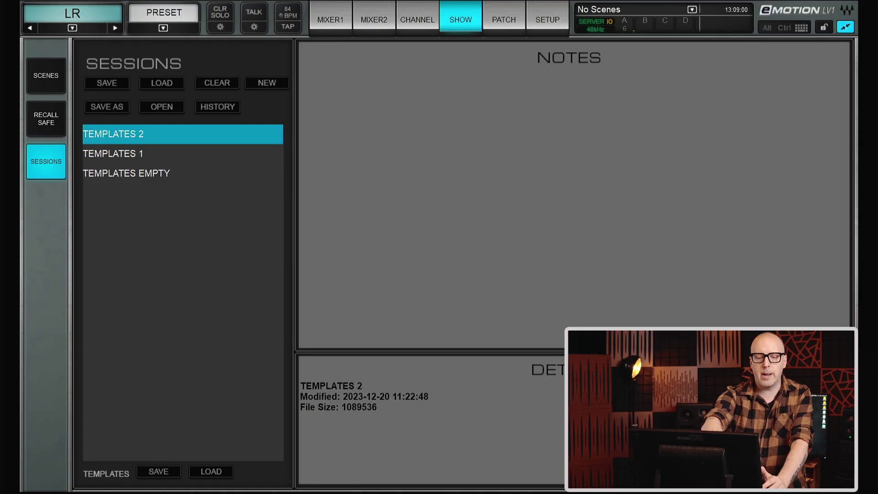
Select TEMPLATES 1 and load it again, skipping the save-current-session prompt.
click(137, 154)
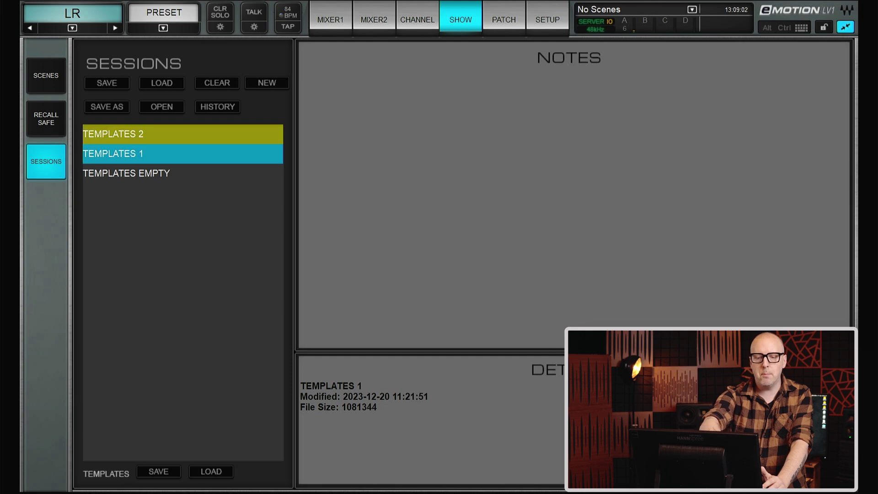
click(161, 83)
click(510, 279)
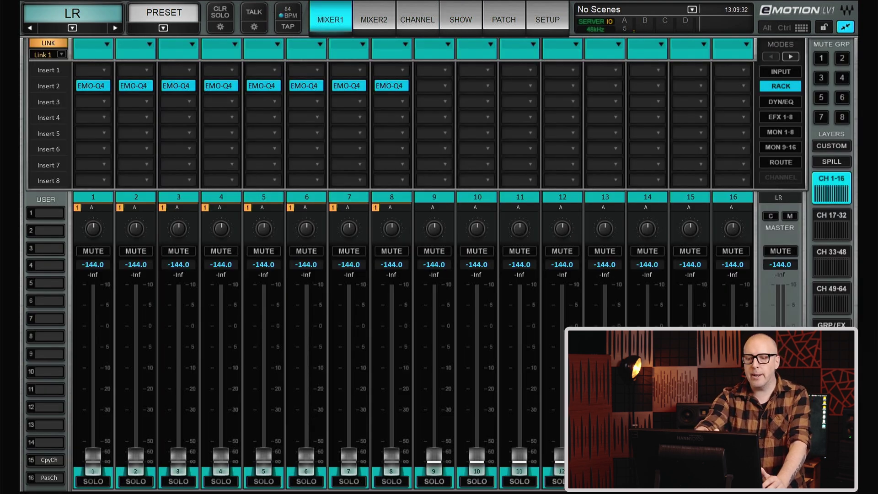
Review TEMPLATES 1's patch matrix, System Inventory and U/I Settings, finishing on System Inventory.
click(503, 19)
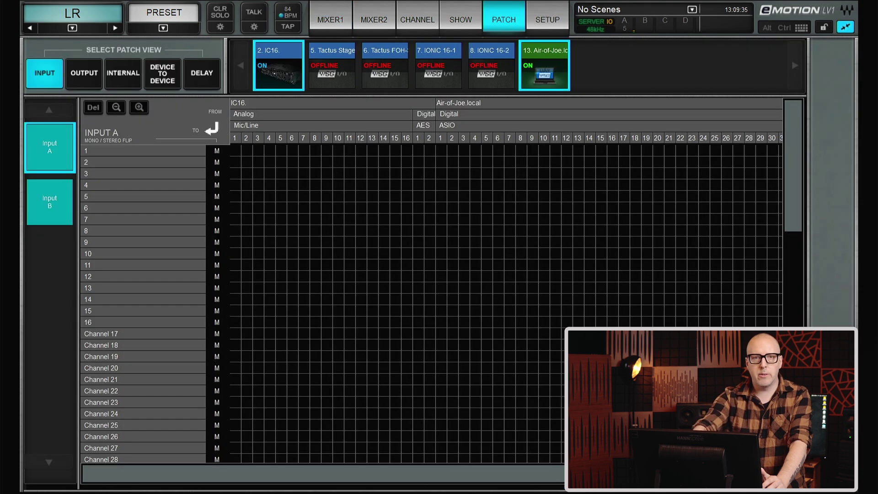
click(547, 19)
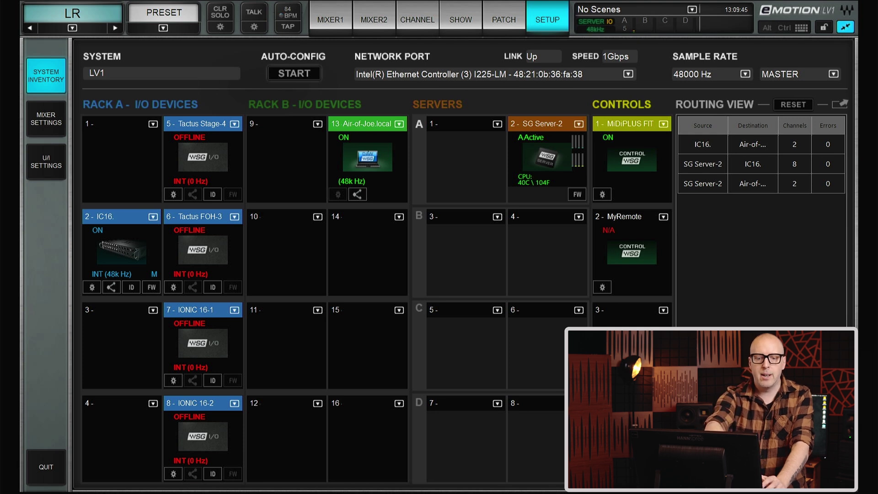
click(45, 161)
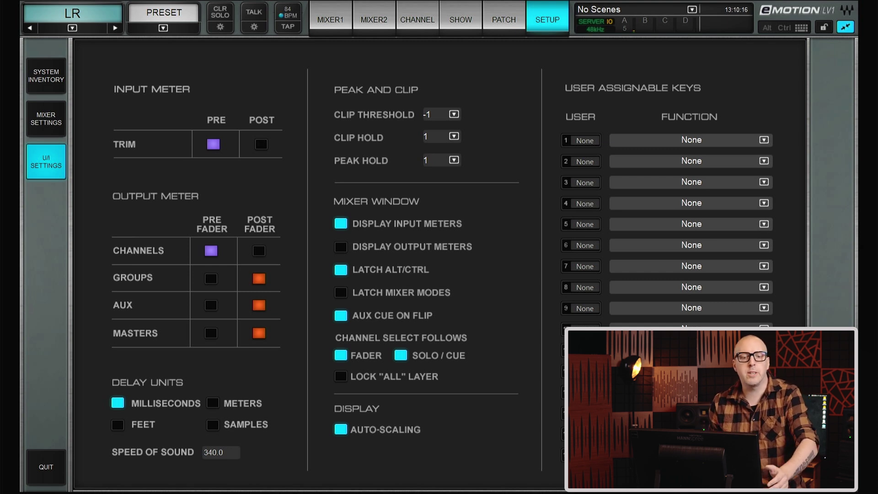
click(45, 76)
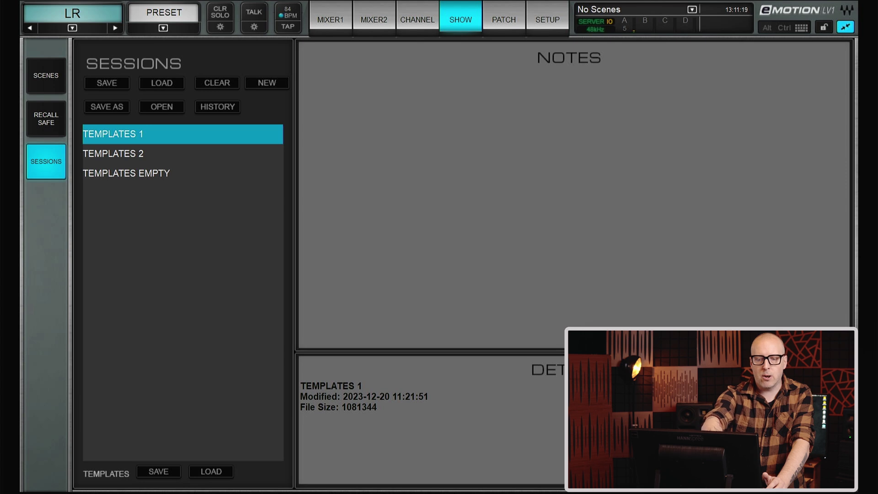
click(170, 86)
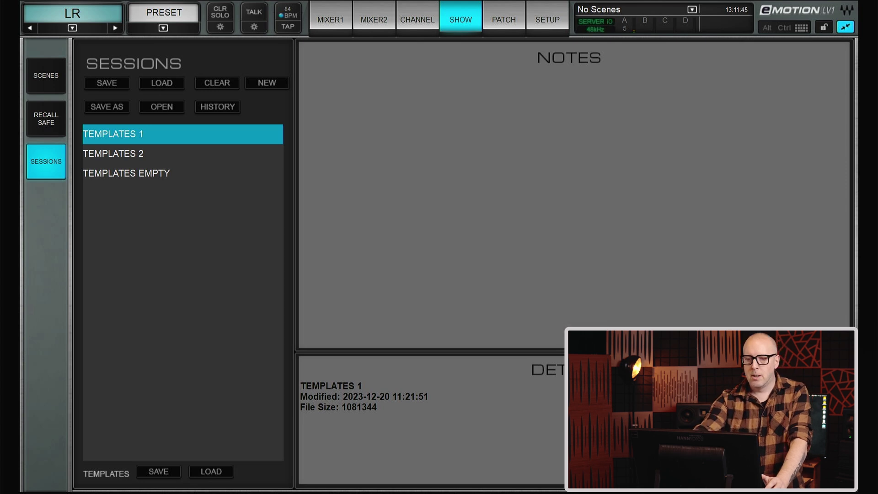
key(F1)
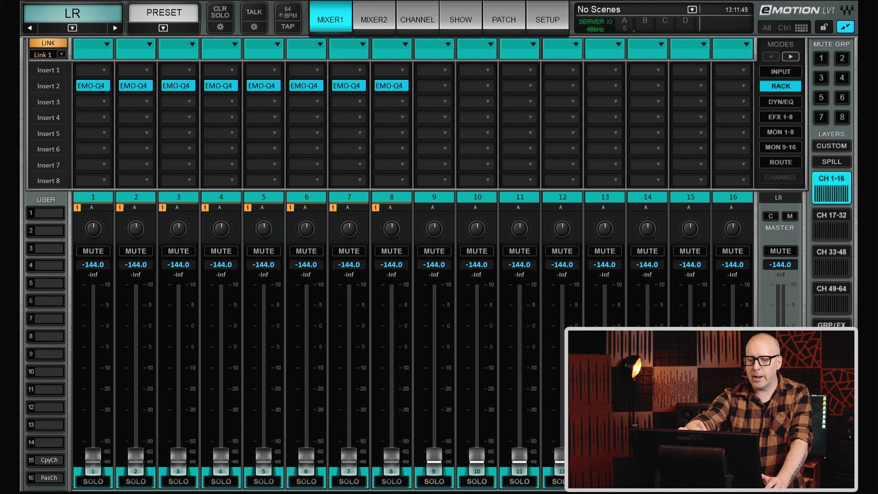
key(F6)
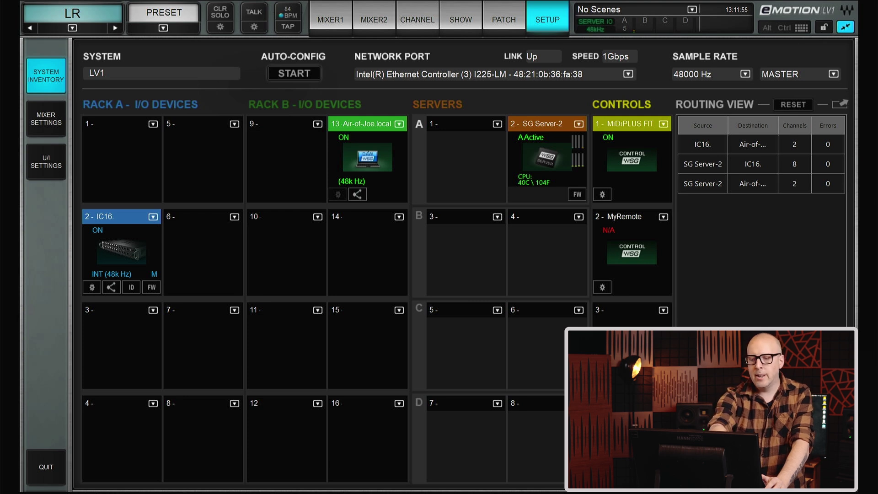
key(F6)
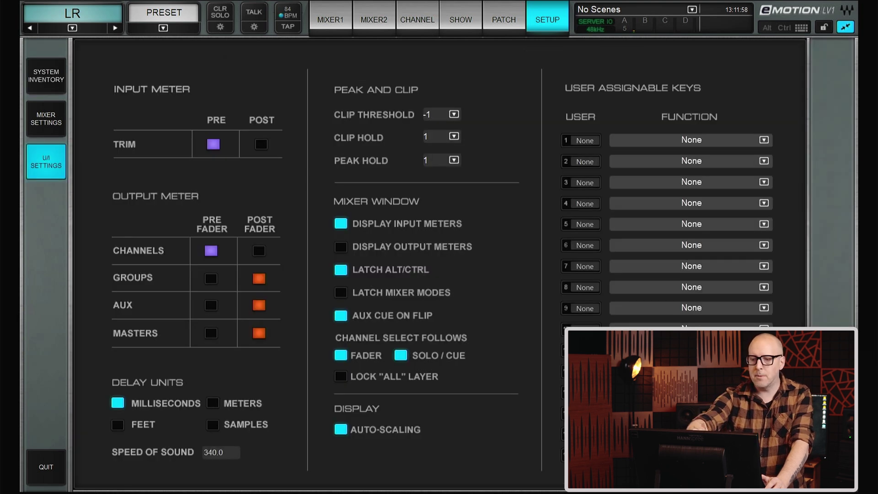
key(F5)
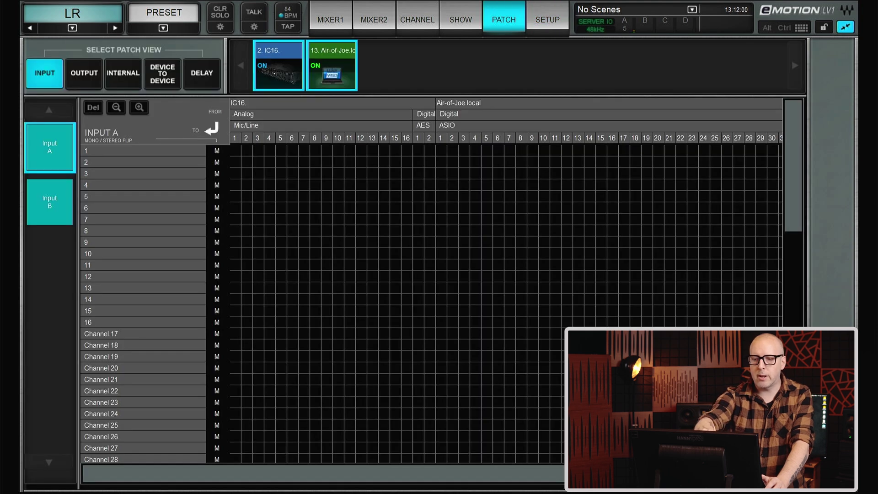
key(F1)
key(F4)
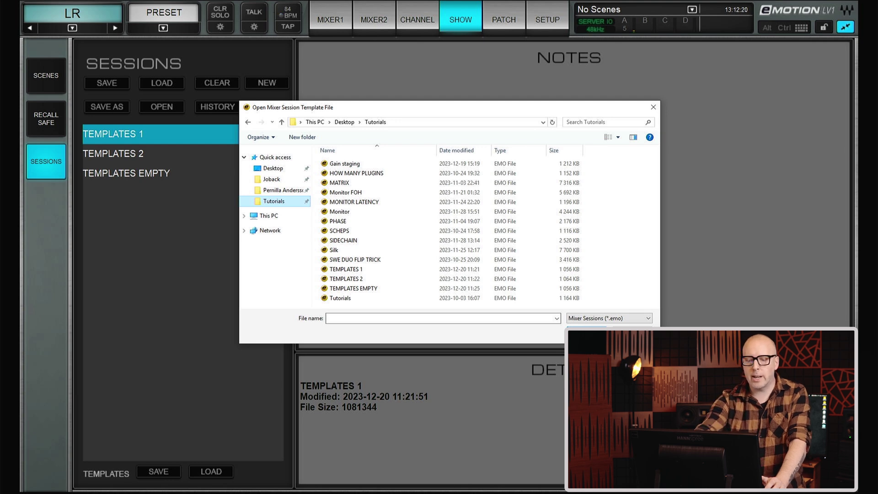
Choose the TEMPLATES 2 file in the Open Mixer Session Template File dialog and open it.
click(346, 279)
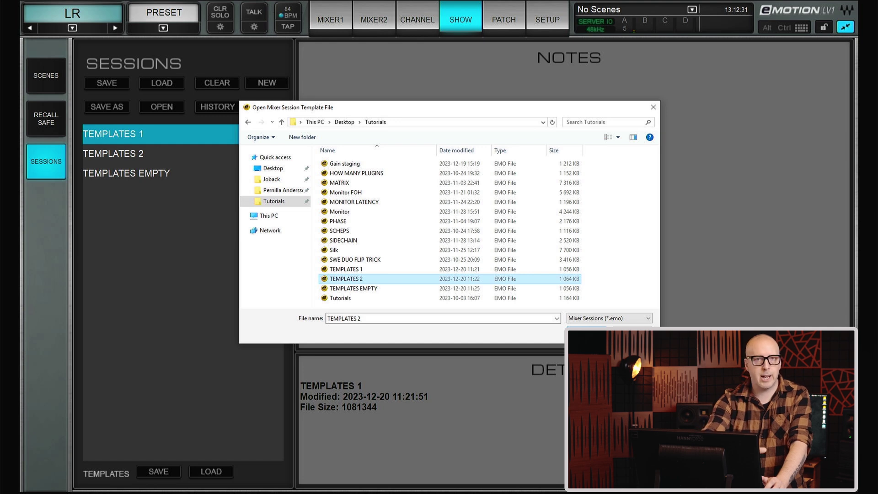
key(Return)
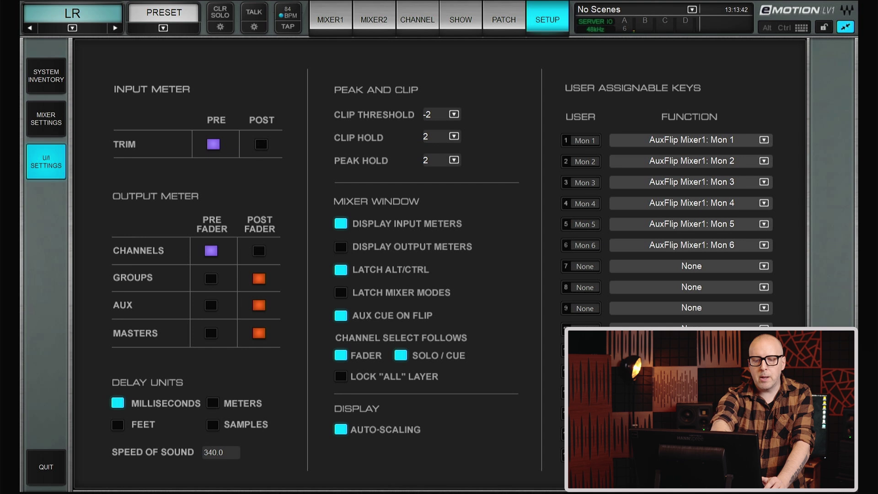
Show the System Inventory page listing the system's devices.
click(46, 76)
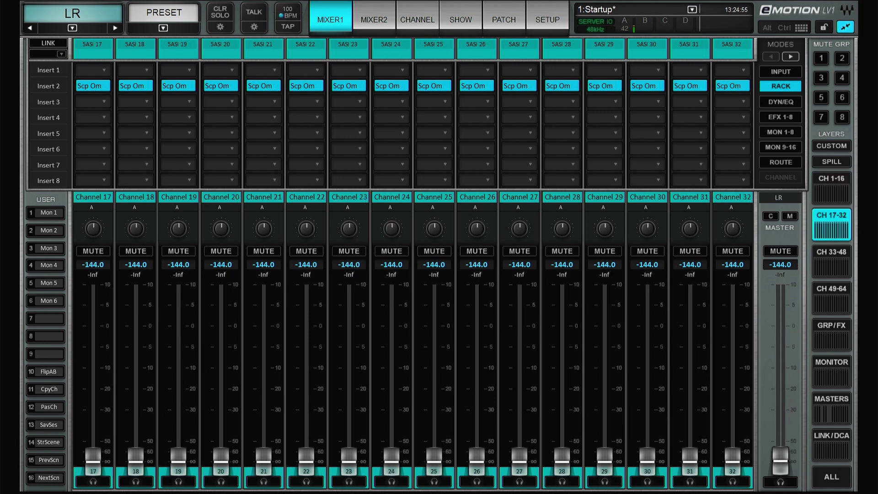
Show channels 33–48 and 49–64, then test the 1-16 and 17-32 group faders, leaving them near 0.
click(831, 260)
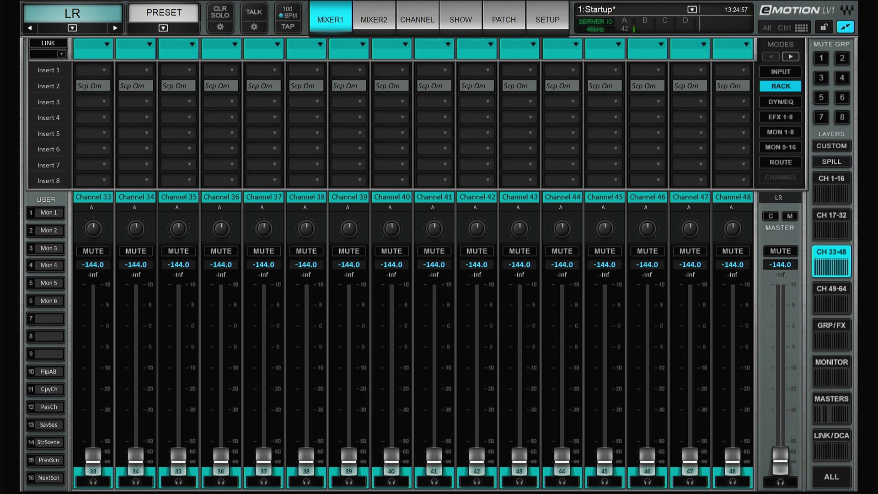
click(831, 297)
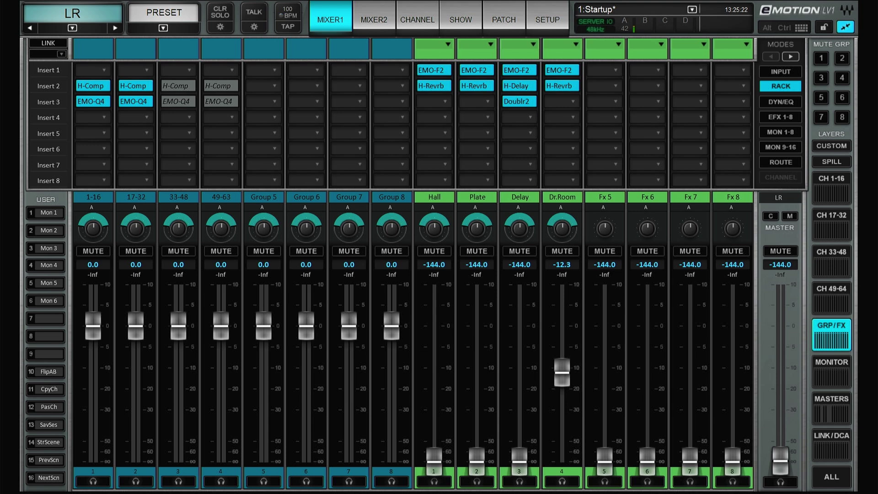
mouse_move(93, 325)
mouse_down()
mouse_move(93, 401)
mouse_move(93, 324)
mouse_up()
mouse_move(135, 325)
mouse_down()
mouse_move(136, 379)
mouse_move(136, 327)
mouse_up()
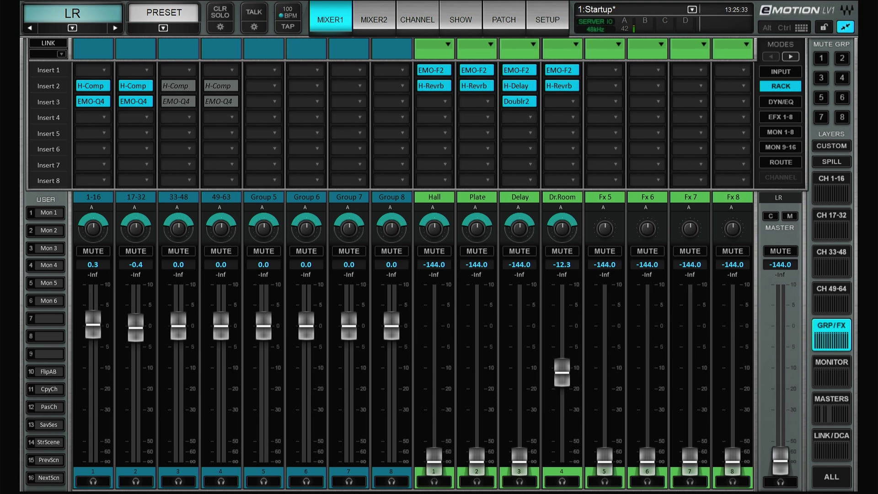
Bring the Plate return to about -17 and Dr.Room to about -10, then view Masters and Drums.
drag(434, 456, 476, 456)
mouse_move(519, 456)
mouse_down()
mouse_move(519, 402)
mouse_move(519, 456)
mouse_up()
drag(561, 373, 562, 368)
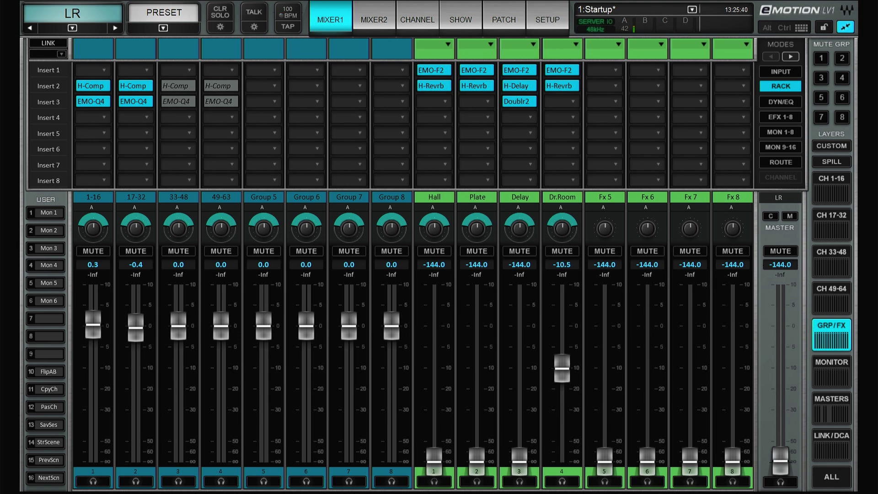
click(831, 407)
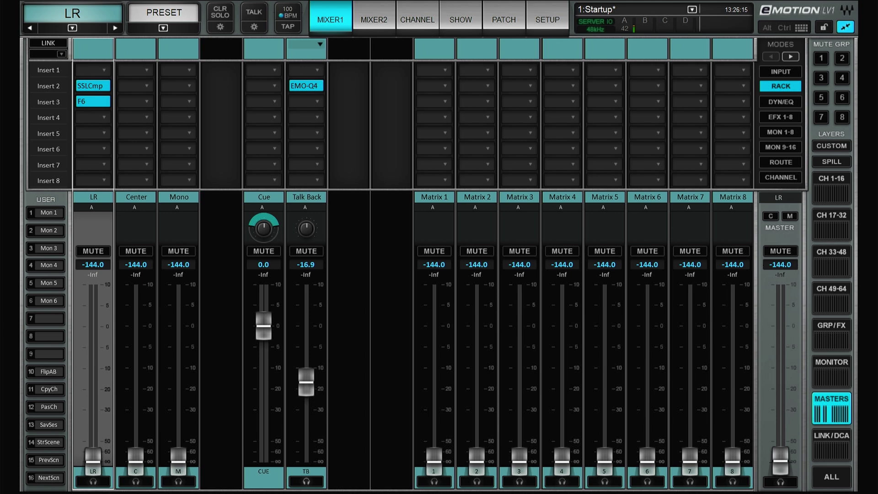
click(832, 145)
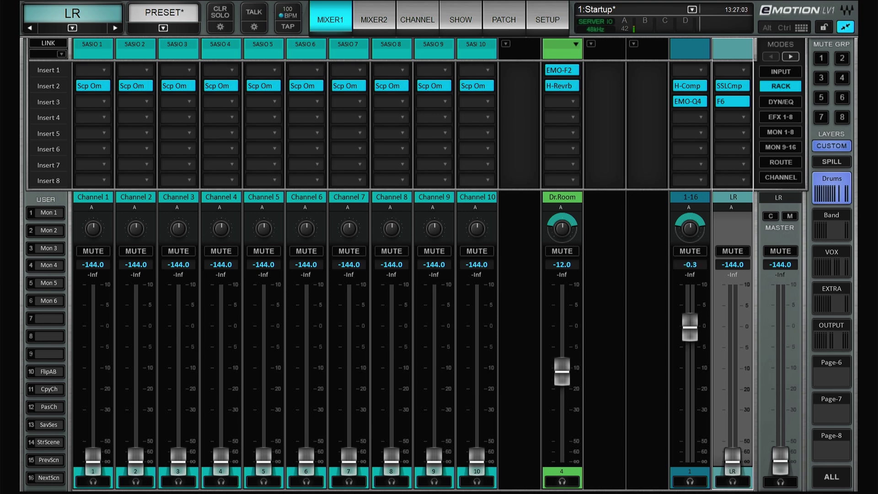
Switch through the Band, EXTRA and OUTPUT custom layers.
click(831, 224)
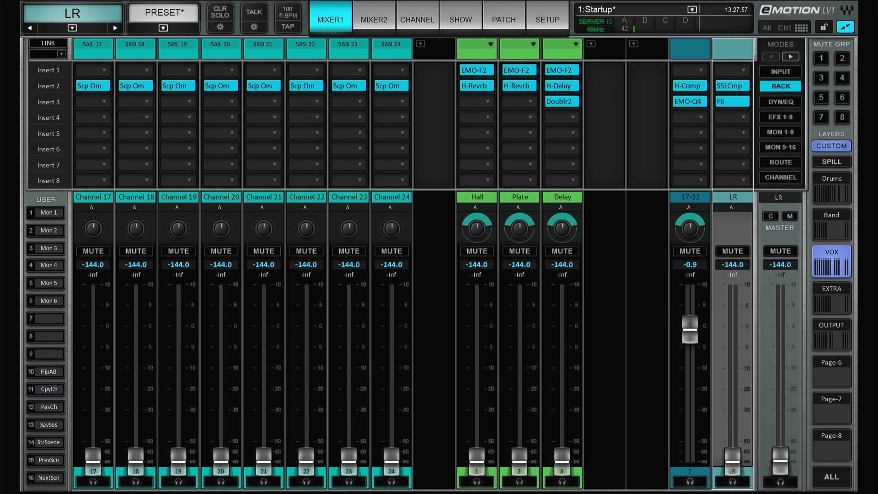
click(831, 297)
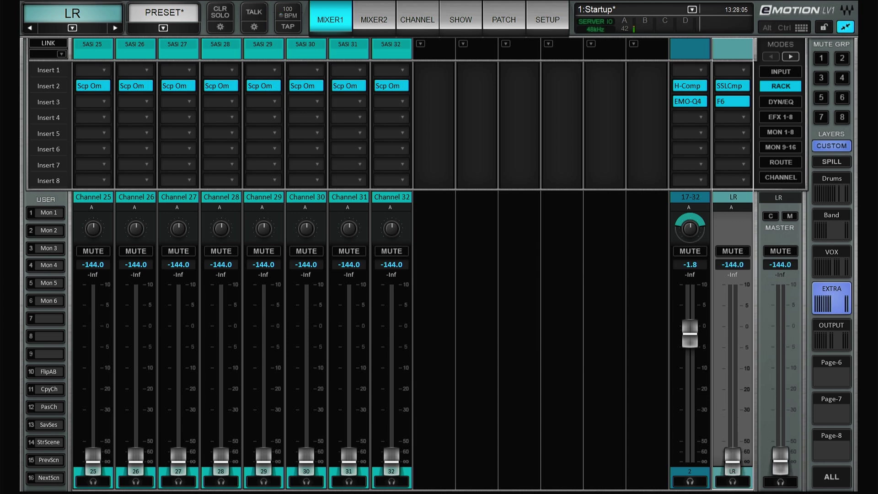
click(832, 334)
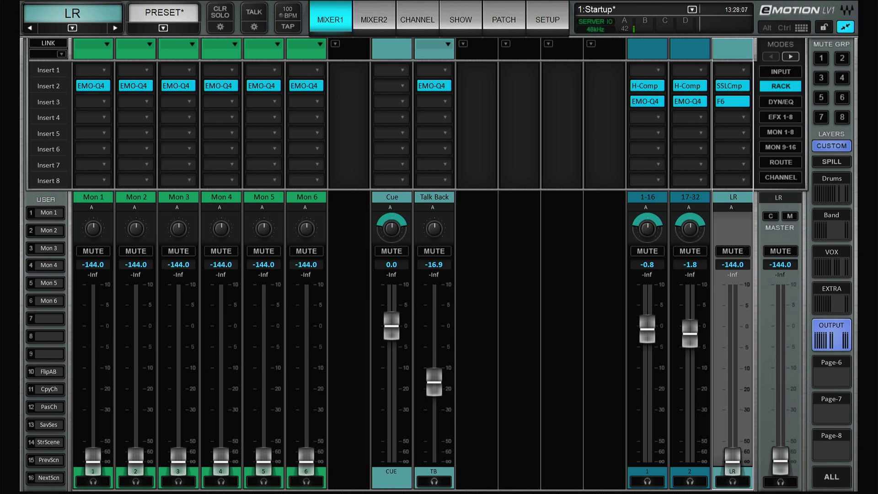